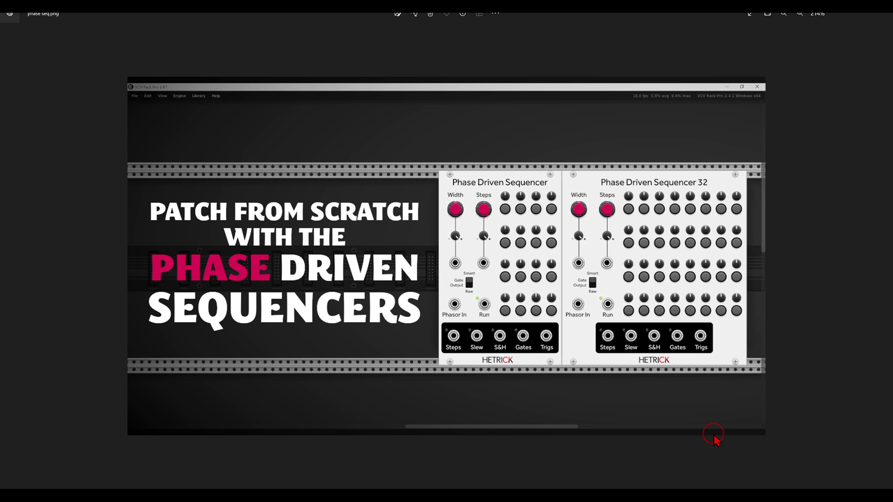
Advance from phase seq.png to the phasor.png title card.
key("Right")
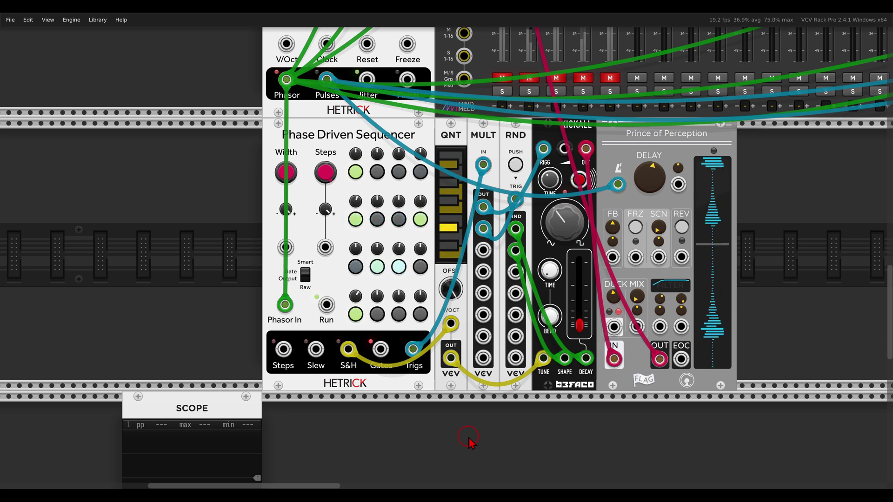
Circle the Phase Driven Sequencer title, KICKALL module, DUCK MIX knob and a step light.
mouse_move(419, 122)
left_mouse_down()
mouse_move(367, 119)
mouse_move(273, 125)
mouse_move(407, 156)
mouse_move(424, 137)
left_mouse_up()
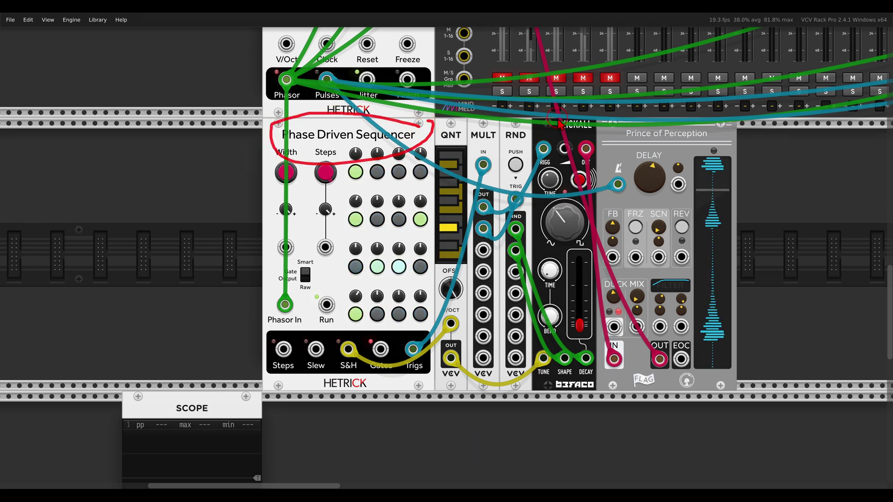
mouse_move(591, 111)
left_mouse_down()
mouse_move(594, 149)
mouse_move(600, 121)
left_mouse_up()
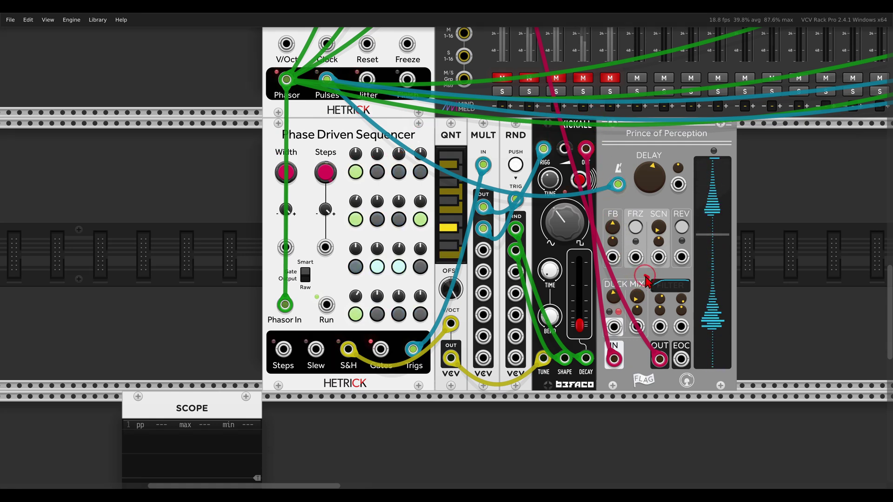
mouse_move(650, 274)
left_mouse_down()
mouse_move(621, 288)
mouse_move(636, 314)
mouse_move(653, 286)
left_mouse_up()
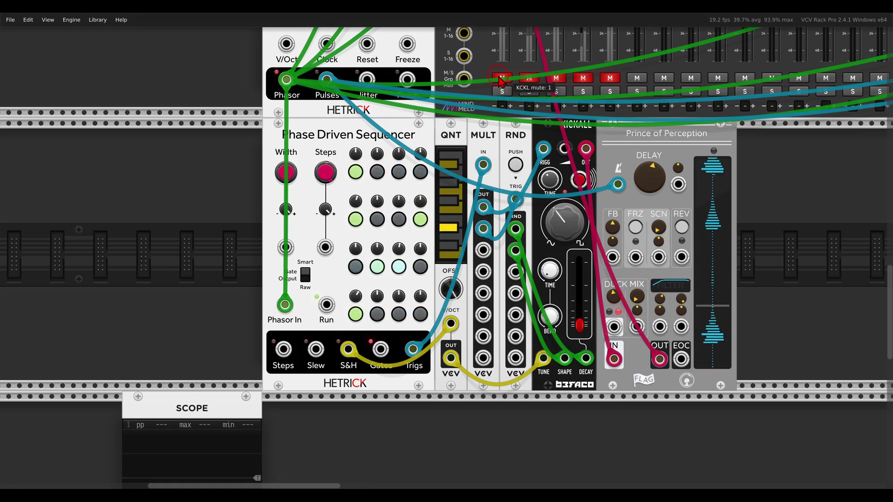
left_click(496, 138)
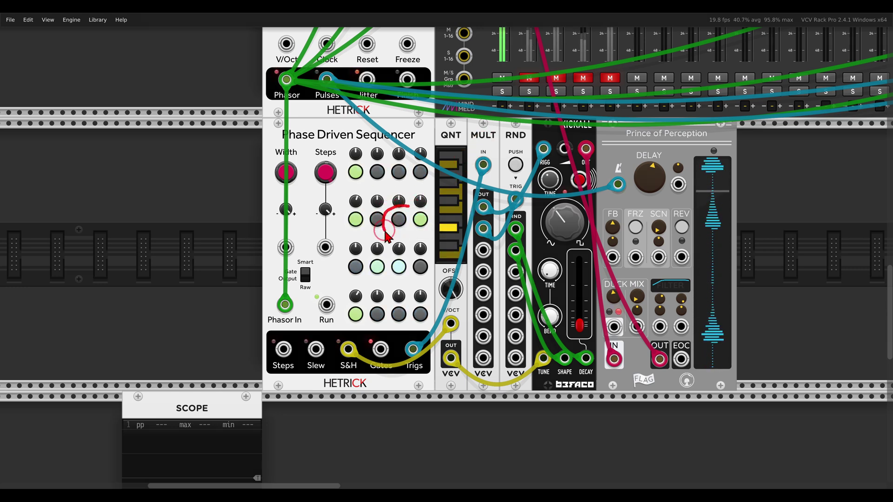
mouse_move(386, 238)
left_mouse_down()
mouse_move(406, 239)
mouse_move(411, 211)
left_mouse_up()
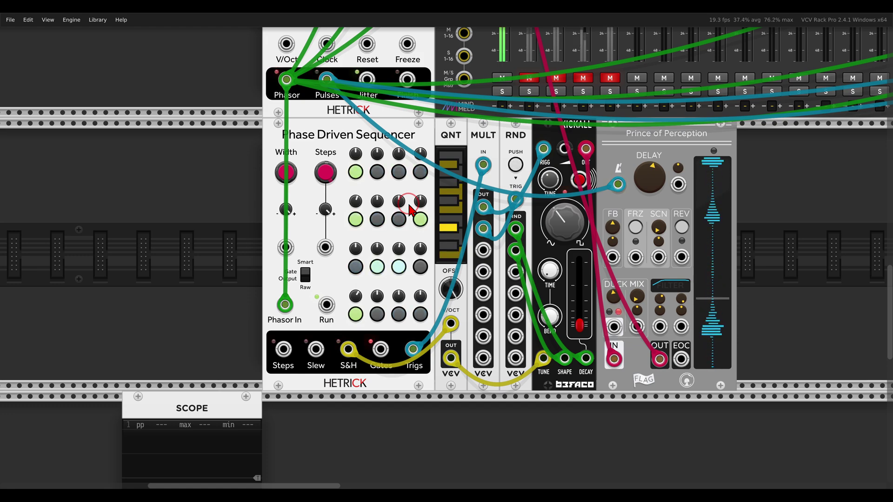
scroll(414, 267, "down", 1)
Add Phasor->Gates 32 and patch the shared phasor into its Phasor In.
key("Return")
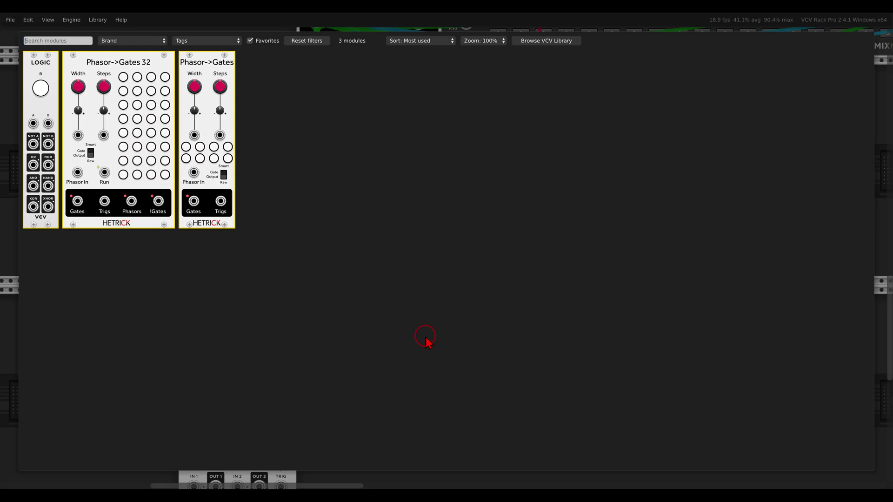
left_click(145, 137)
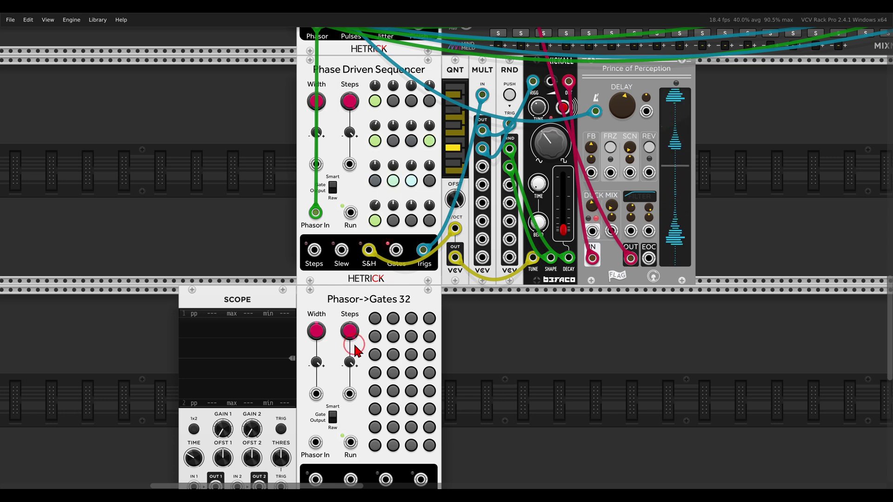
left_click_drag(483, 353, 569, 285)
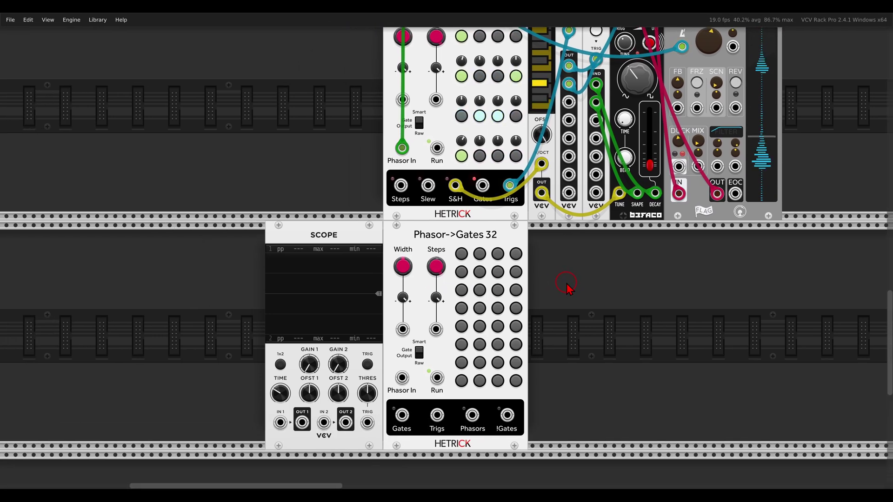
left_click_drag(391, 156, 404, 381)
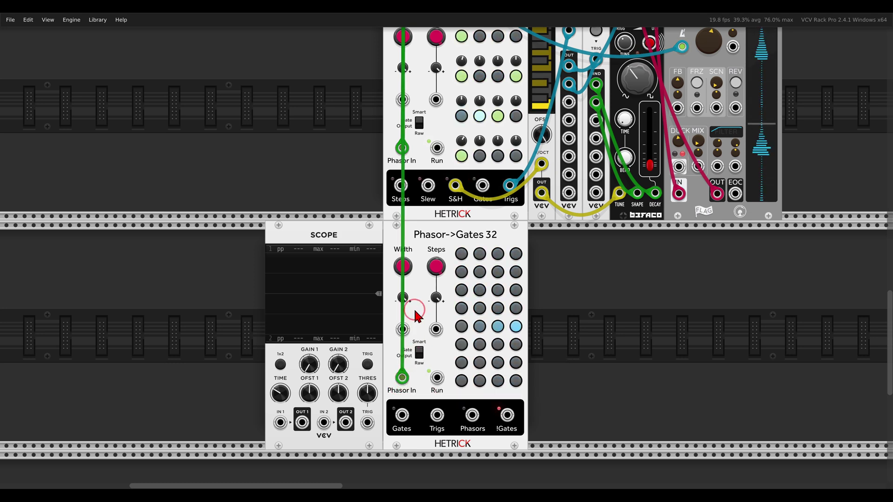
Turn the Phasor->Gates 32 Steps knob down to about 16.
scroll(416, 309, "up", 1)
left_click_drag(443, 251, 447, 346)
scroll(555, 259, "down", 2)
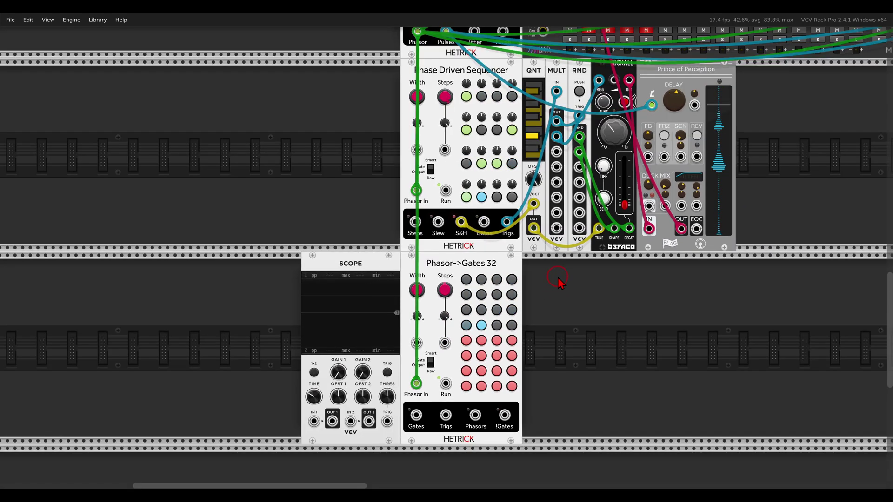
Cable the Phasor->Gates 32 Phasors output into Scope IN 1.
left_click_drag(559, 280, 526, 289)
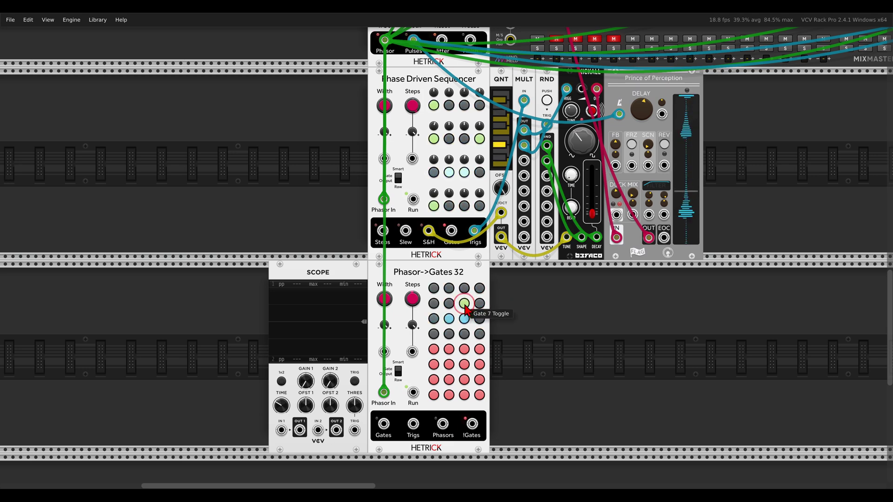
scroll(465, 311, "up", 4)
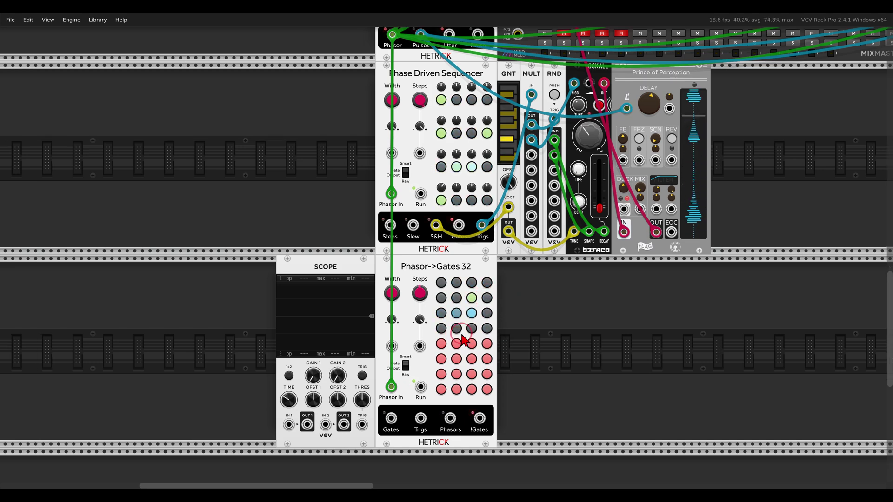
scroll(493, 317, "up", 3)
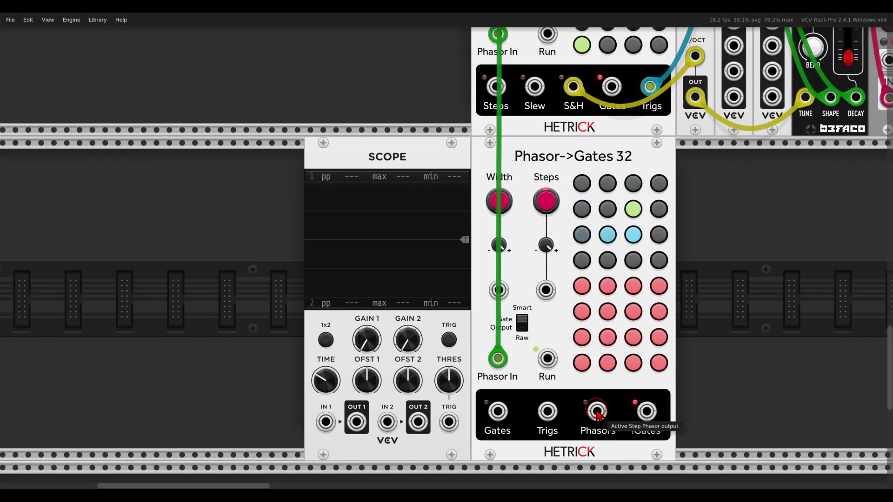
left_click_drag(597, 411, 325, 422)
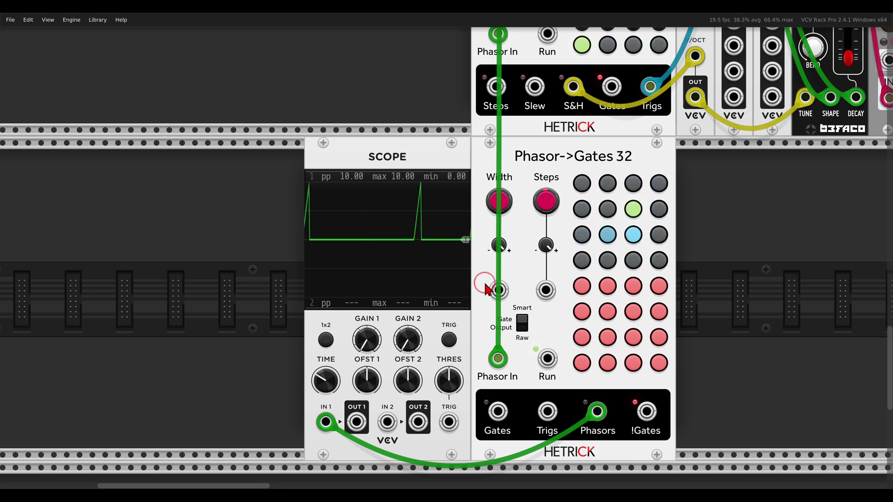
scroll(485, 285, "down", 5)
Place an 8-step Phasor->Gates beside Phasor->Gates 32, fed by its Phasors output.
right_click(613, 277)
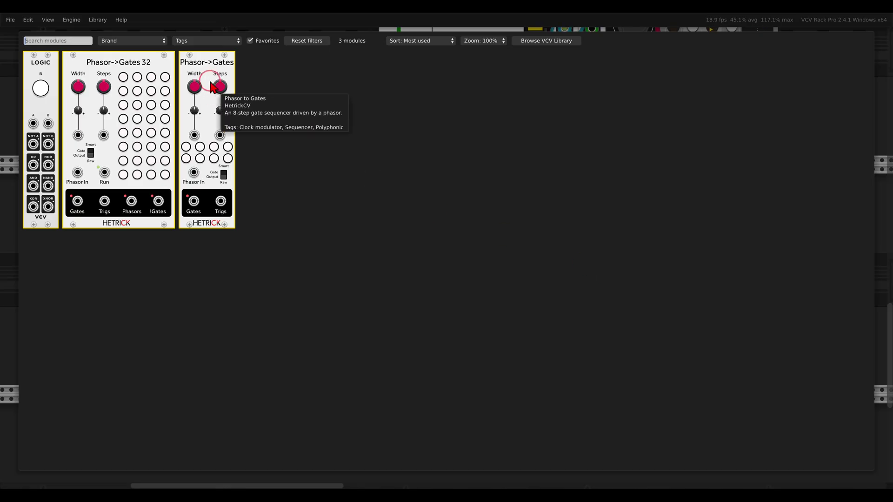
left_click_drag(216, 88, 430, 357)
scroll(549, 292, "down", 1)
scroll(548, 279, "up", 2)
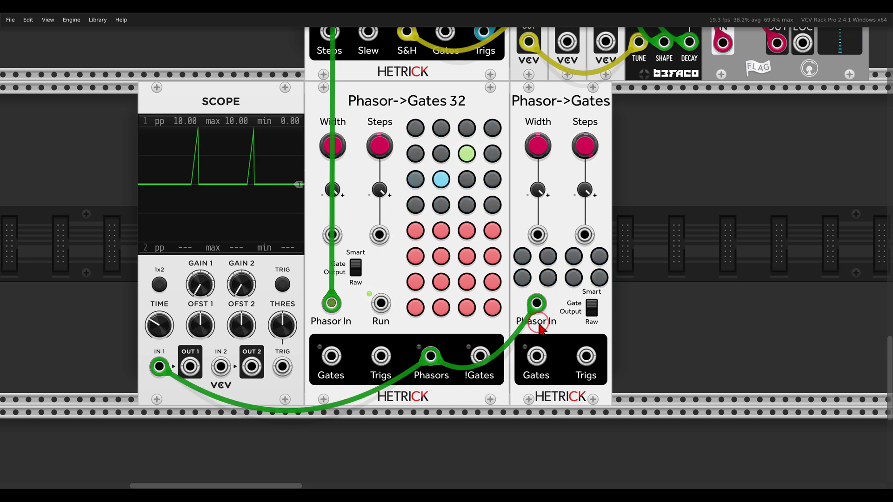
left_click(587, 308)
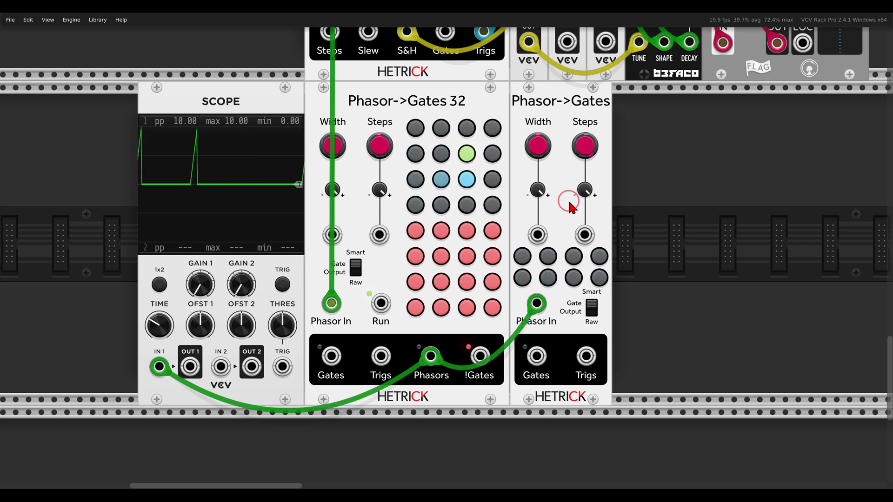
scroll(569, 205, "down", 2)
scroll(579, 211, "down", 4)
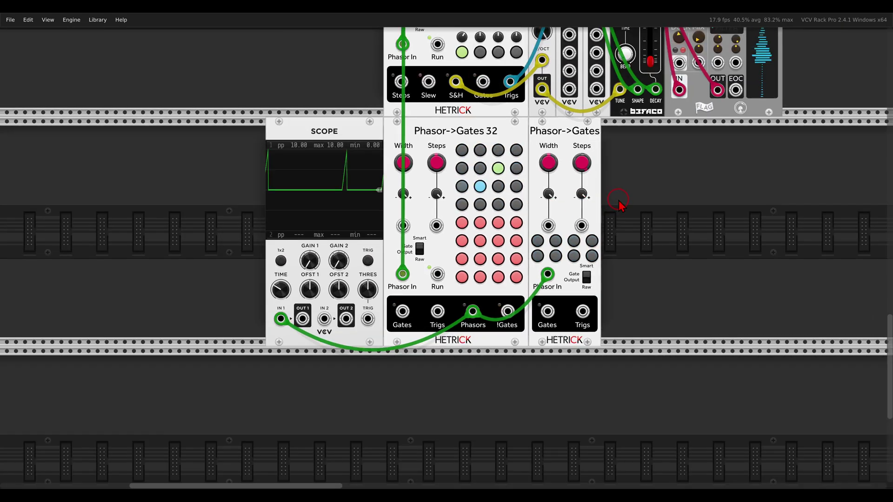
Add a VCV LOGIC module to the rack.
right_click(561, 236)
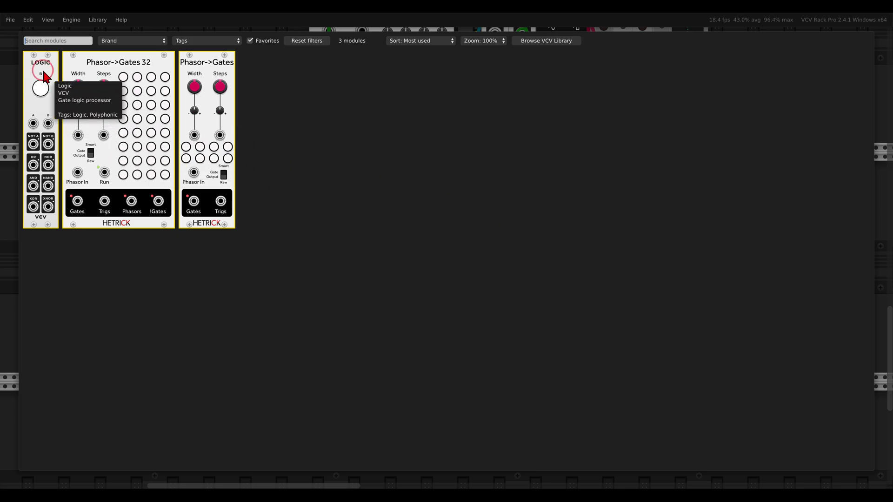
left_click(41, 86)
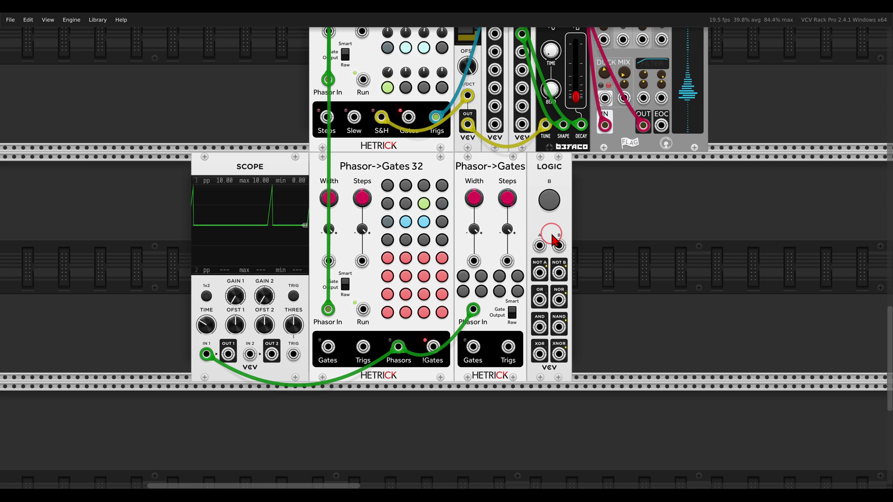
scroll(552, 240, "down", 2)
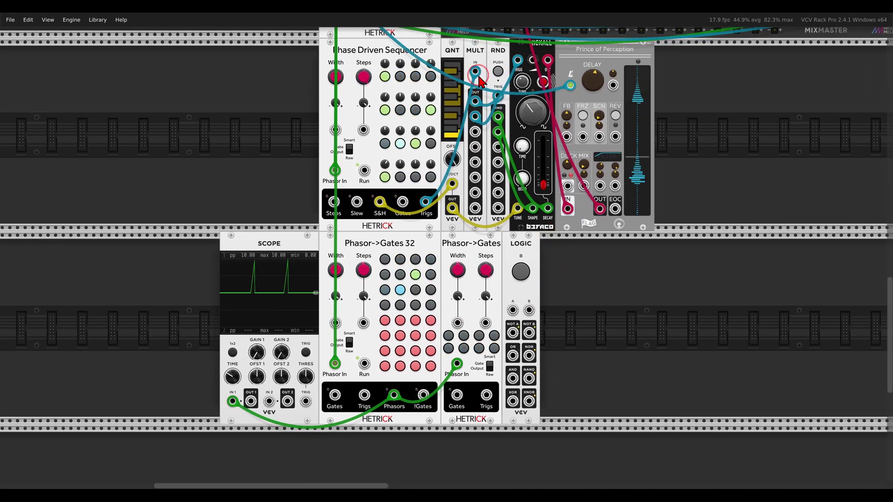
Route sequencer Trigs to LOGIC A, OR out to MULT IN, and 8-step Trigs to LOGIC B.
left_click_drag(475, 72, 513, 310)
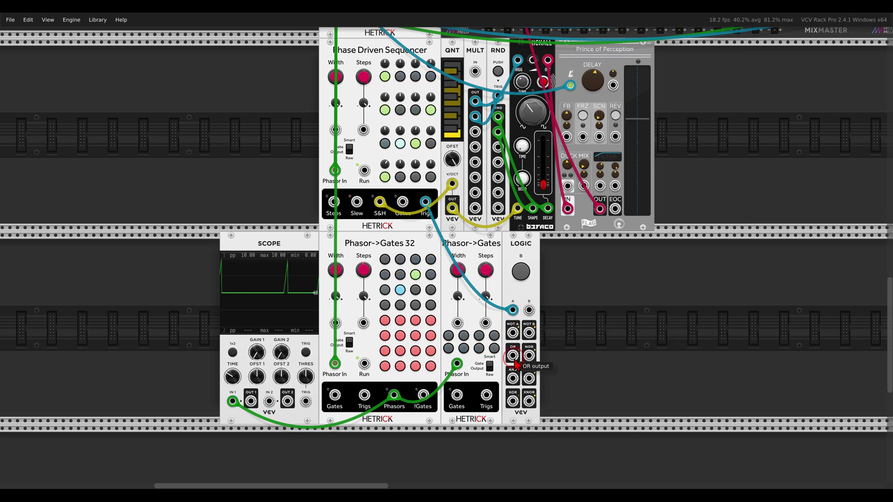
left_click_drag(515, 359, 475, 72)
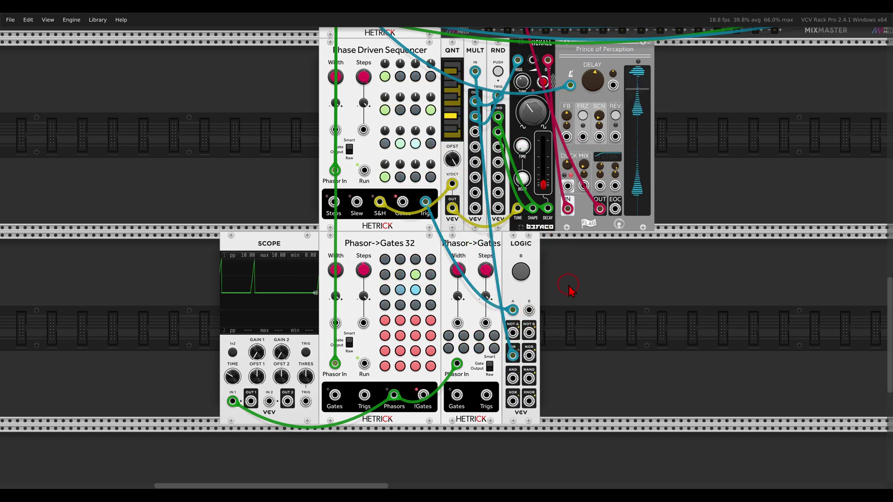
left_click_drag(564, 319, 615, 279)
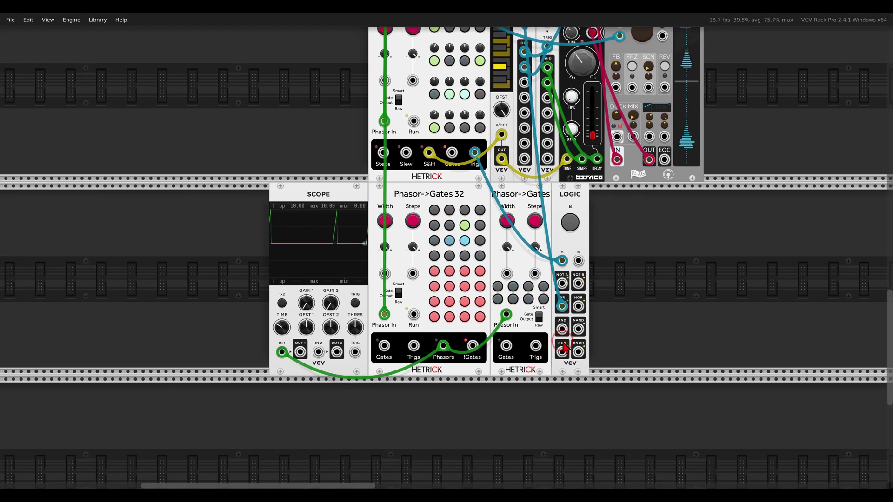
scroll(576, 345, "up", 2)
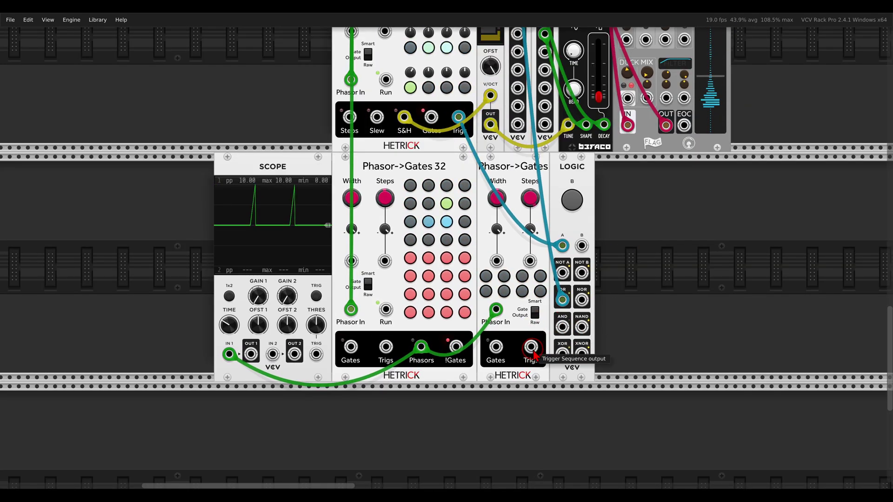
left_click_drag(530, 347, 582, 247)
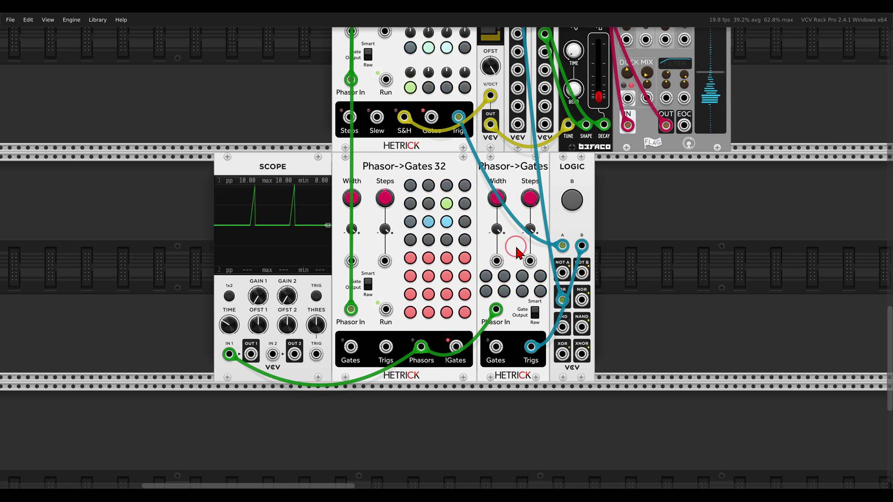
Try patterns on the 8-step Phasor->Gates by toggling gates 3, 4, 5, 6 and 7.
scroll(517, 253, "up", 4)
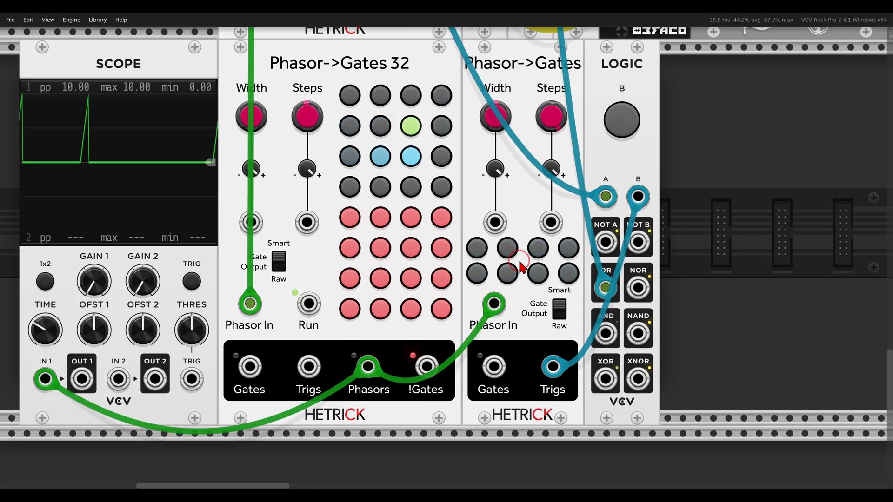
left_click(535, 248)
left_click(538, 274)
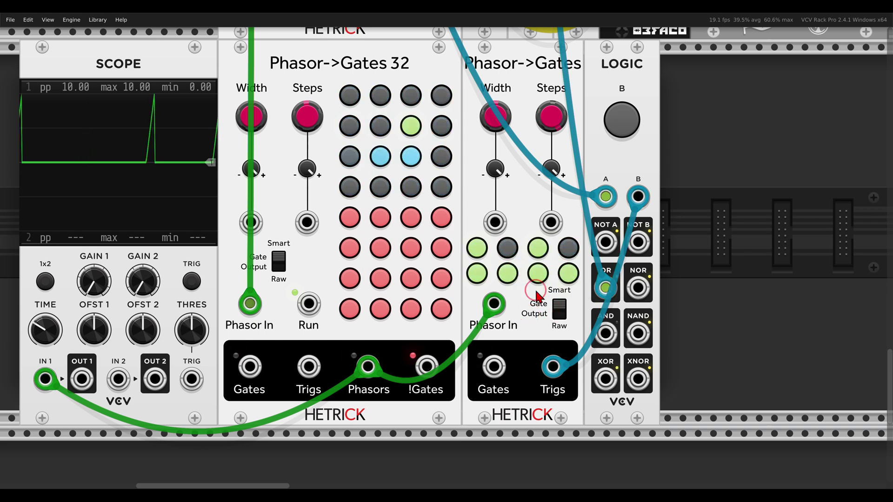
left_click(477, 273)
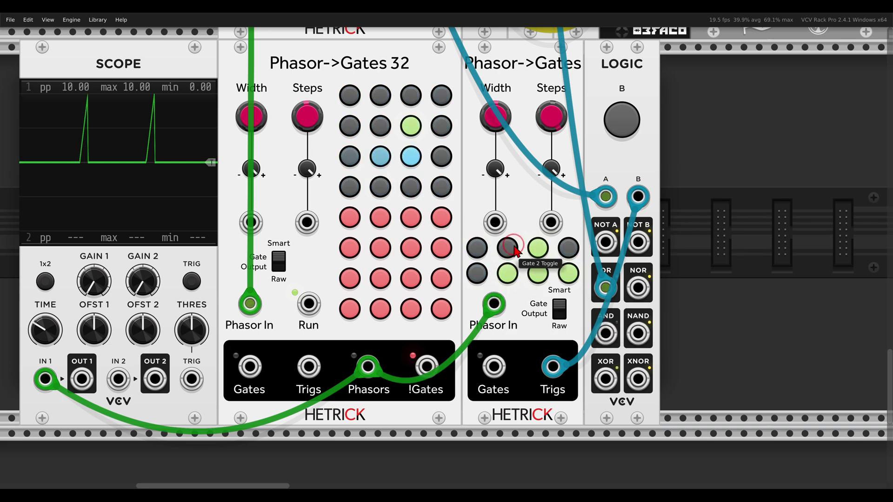
left_click(568, 247)
left_click(538, 273)
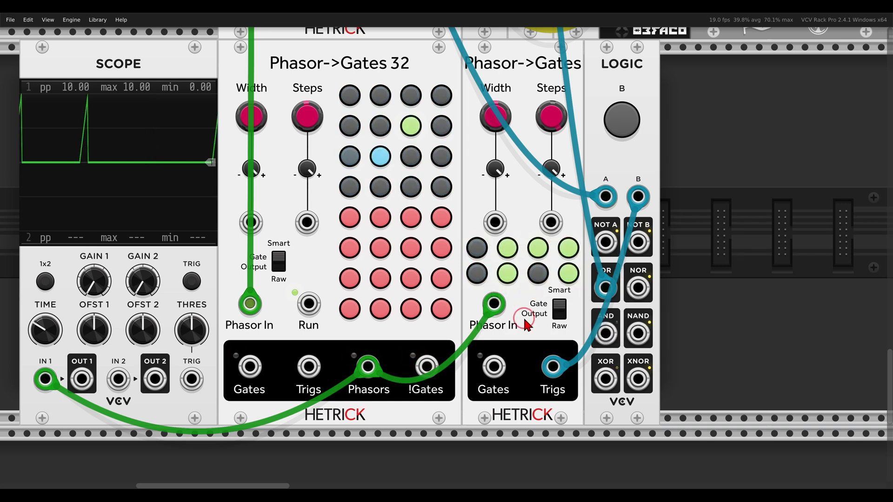
left_click(477, 274)
left_click(507, 274)
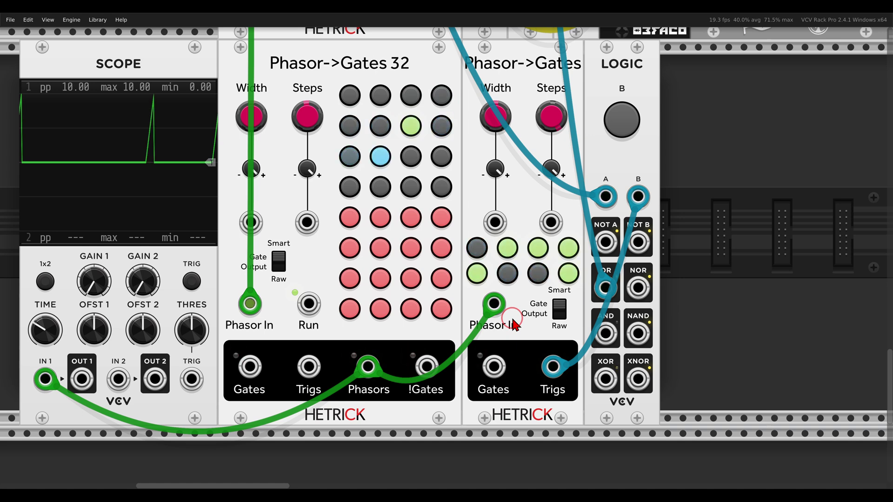
left_click(410, 131)
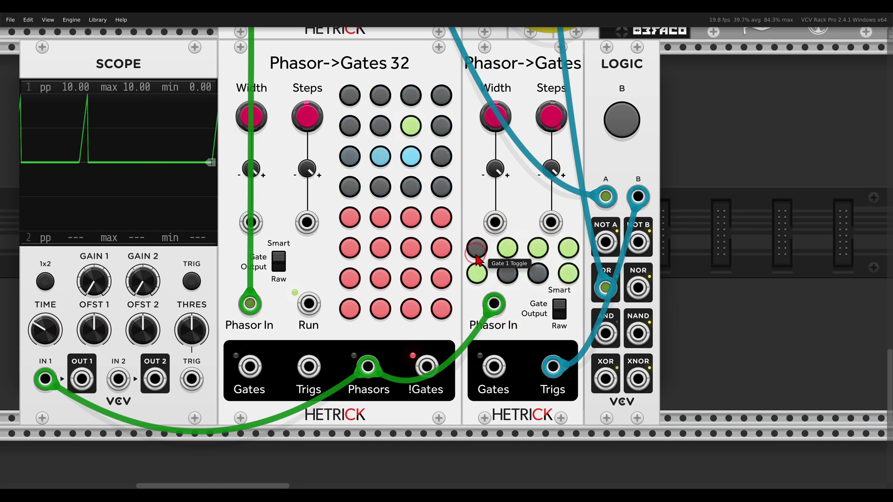
Switch off gates 1, 2, 3, 5 and 7, leaving gate 4 as the only active step.
left_click(568, 247)
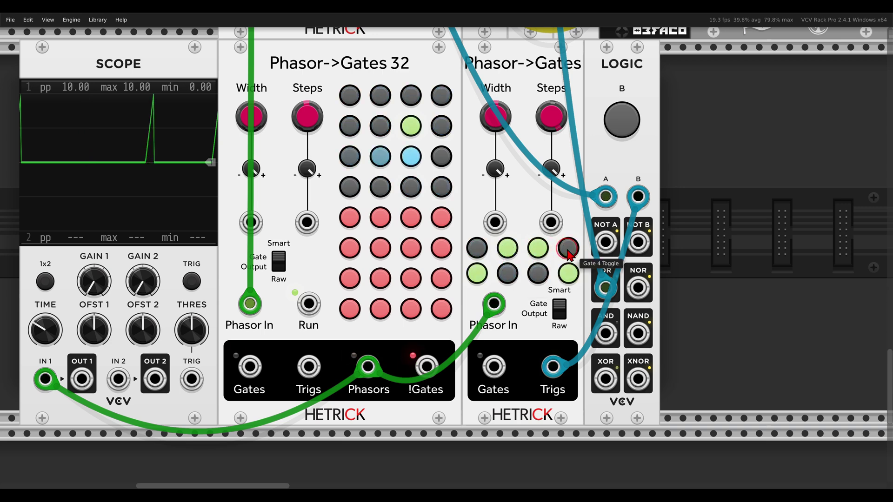
left_click(536, 276)
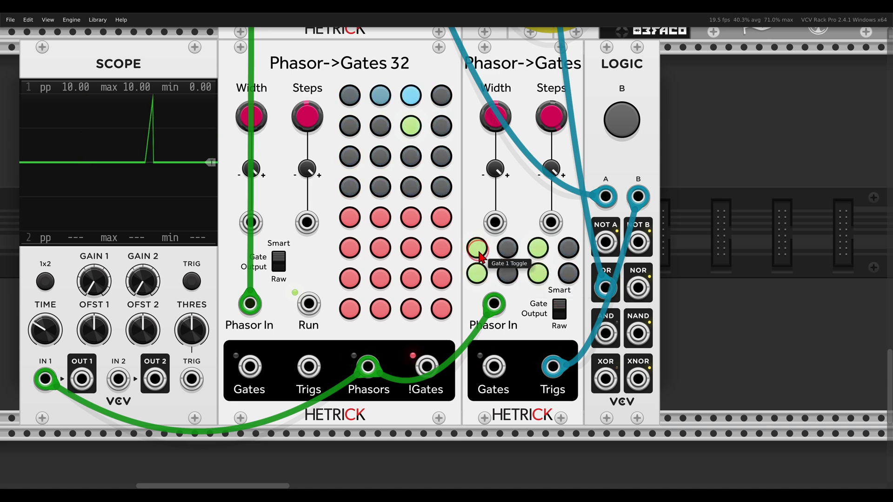
left_click(478, 249)
left_click(477, 274)
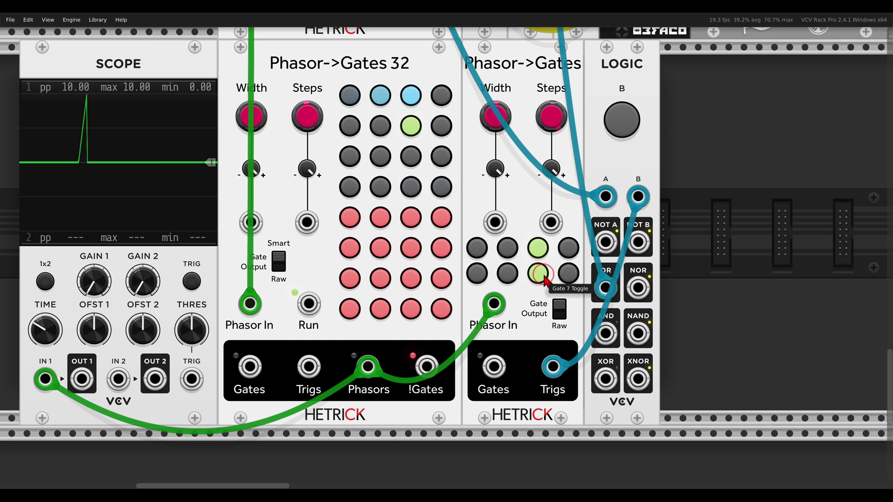
left_click(542, 275)
left_click(535, 256)
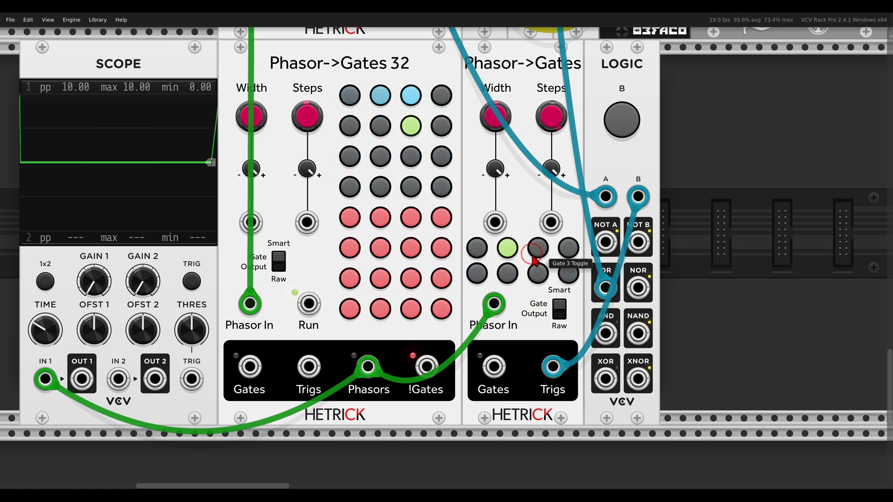
left_click(568, 248)
left_click(508, 250)
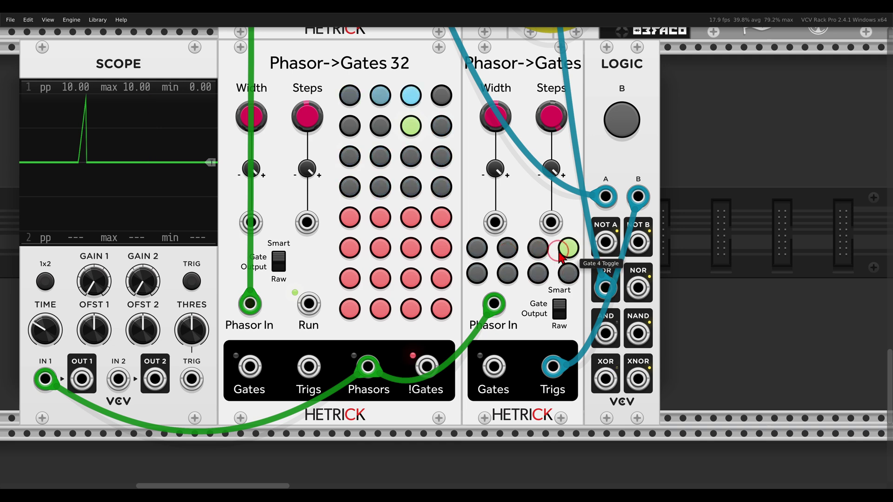
mouse_move(582, 236)
left_mouse_down()
mouse_move(561, 236)
mouse_move(554, 257)
mouse_move(581, 266)
mouse_move(577, 224)
left_mouse_up()
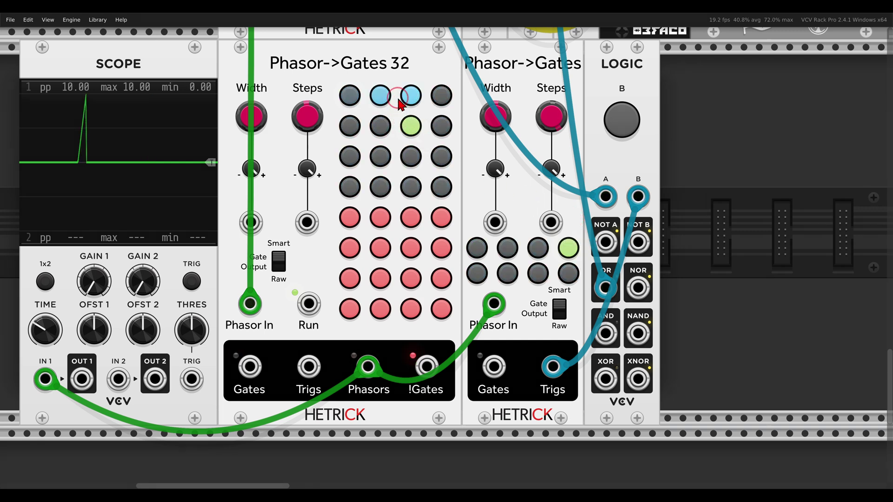
mouse_move(398, 99)
left_mouse_down()
mouse_move(403, 118)
mouse_move(394, 114)
mouse_move(424, 114)
left_mouse_up()
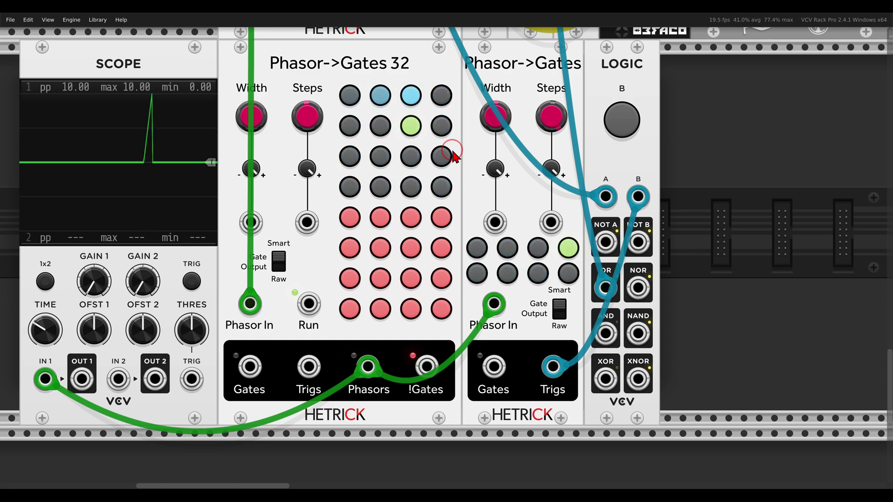
left_click_drag(479, 139, 498, 175)
scroll(493, 167, "down", 4)
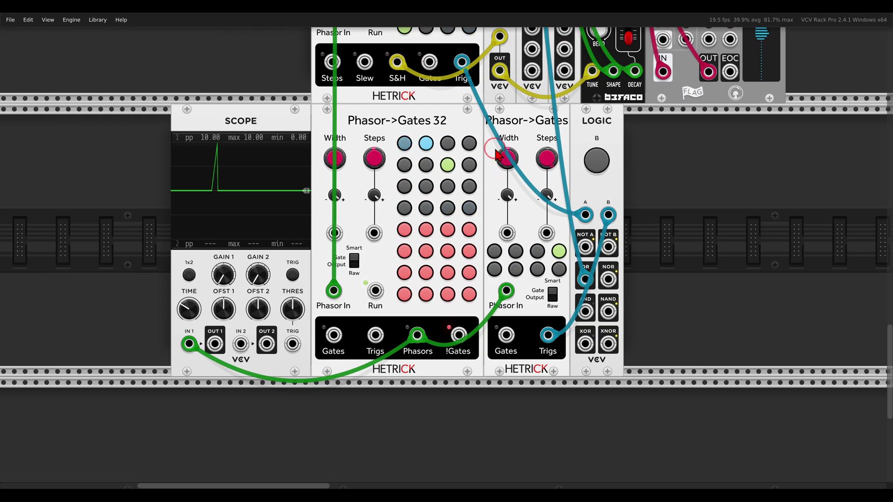
scroll(508, 257, "up", 1)
scroll(507, 258, "up", 1)
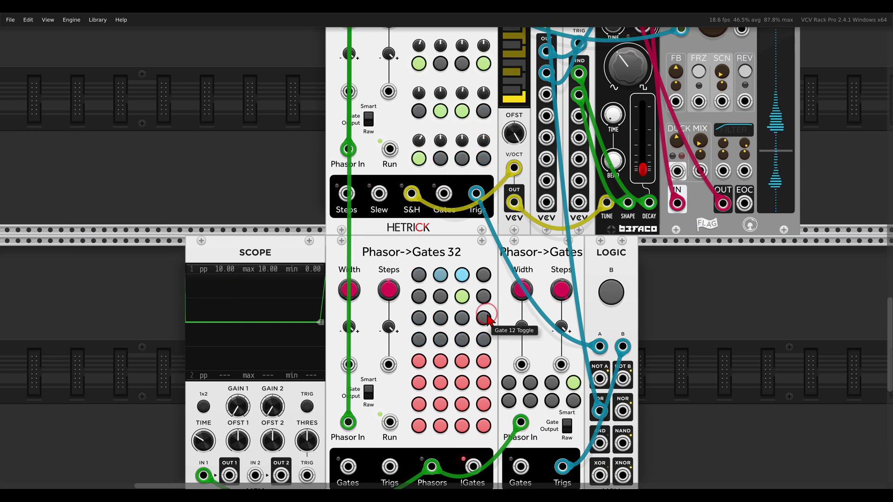
left_click_drag(494, 329, 486, 274)
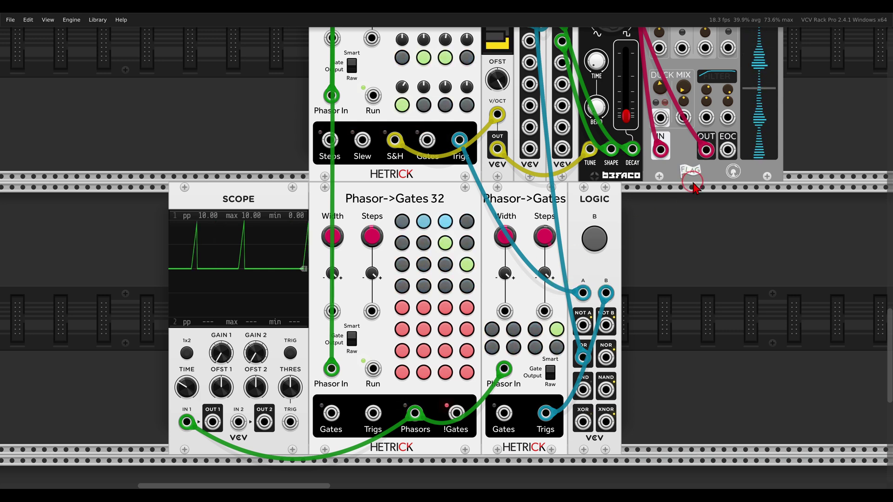
scroll(692, 186, "up", 3)
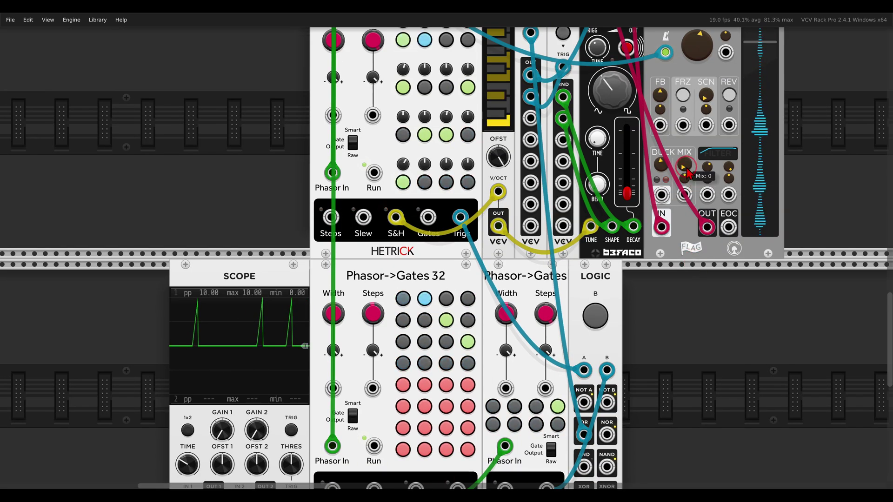
left_click_drag(678, 149, 663, 123)
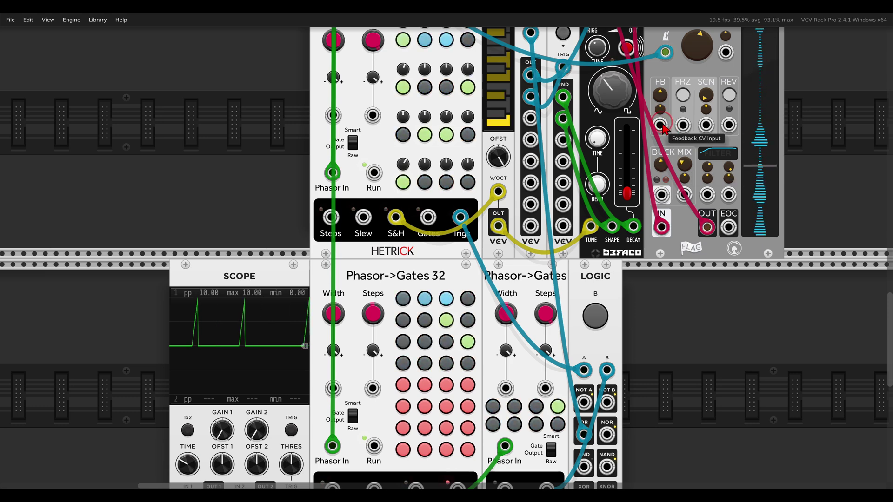
scroll(586, 197, "down", 5)
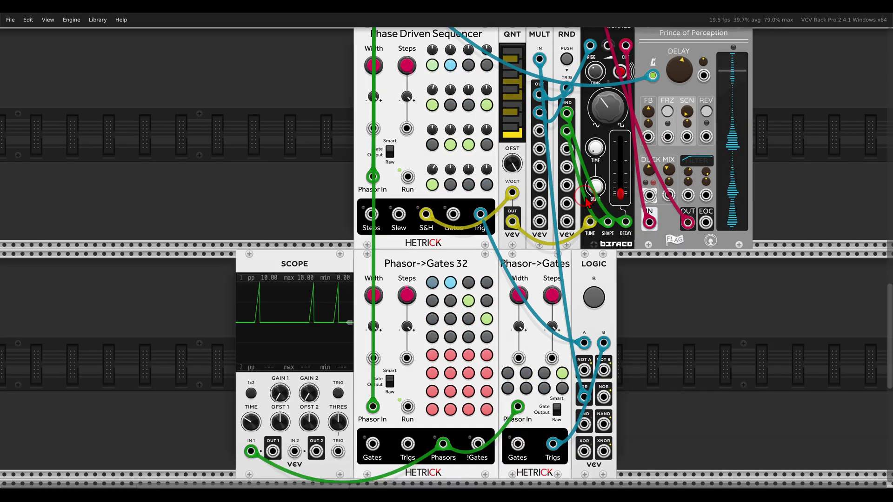
scroll(581, 240, "up", 10)
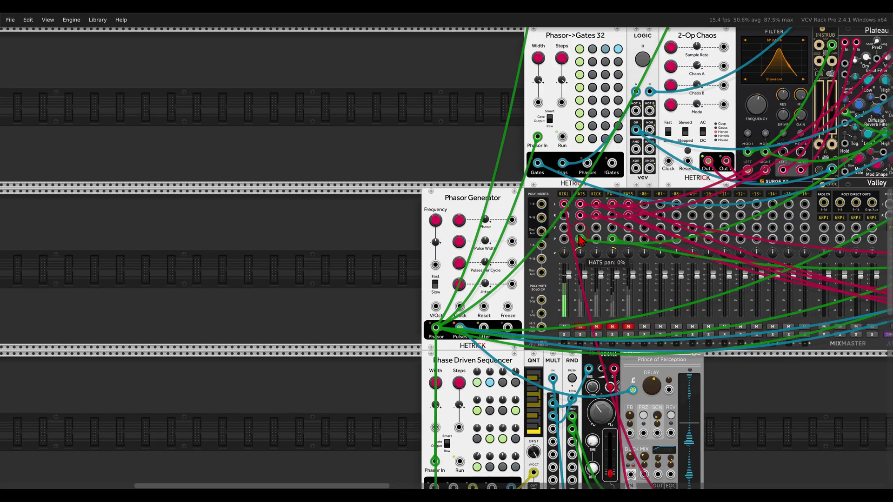
scroll(580, 239, "right", 3)
scroll(528, 249, "up", 5)
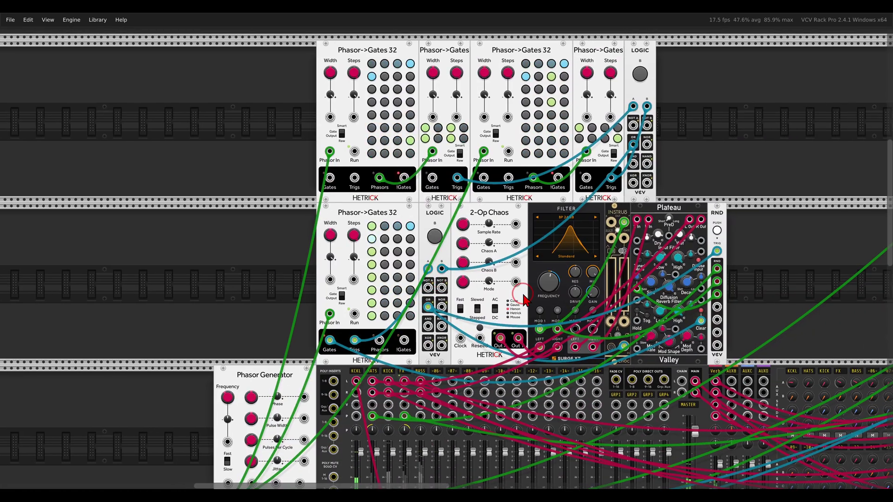
scroll(528, 249, "up", 3)
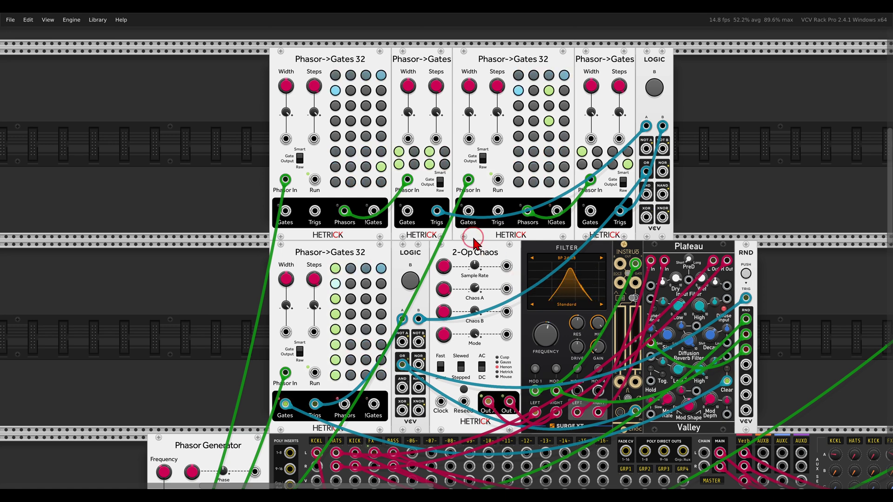
mouse_move(464, 238)
left_mouse_down()
mouse_move(470, 282)
mouse_move(517, 251)
mouse_move(510, 246)
left_mouse_up()
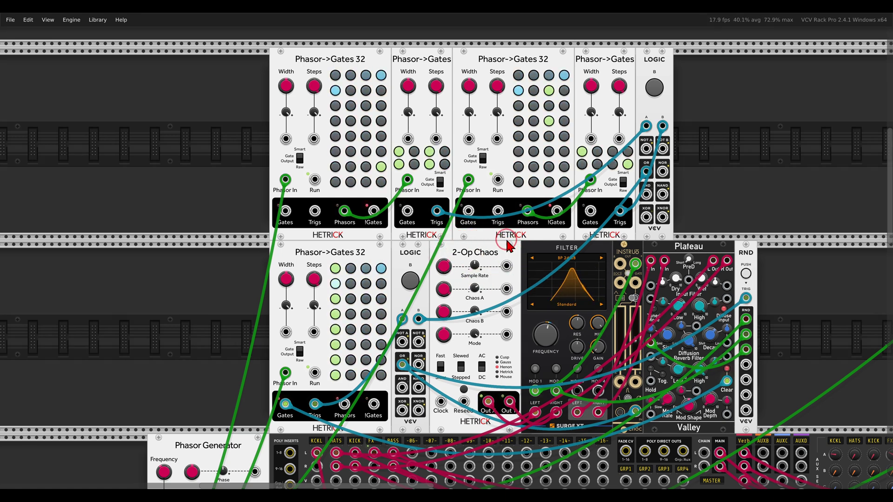
mouse_move(560, 248)
left_mouse_down()
mouse_move(588, 244)
mouse_move(537, 246)
mouse_move(594, 273)
mouse_move(598, 228)
left_mouse_up()
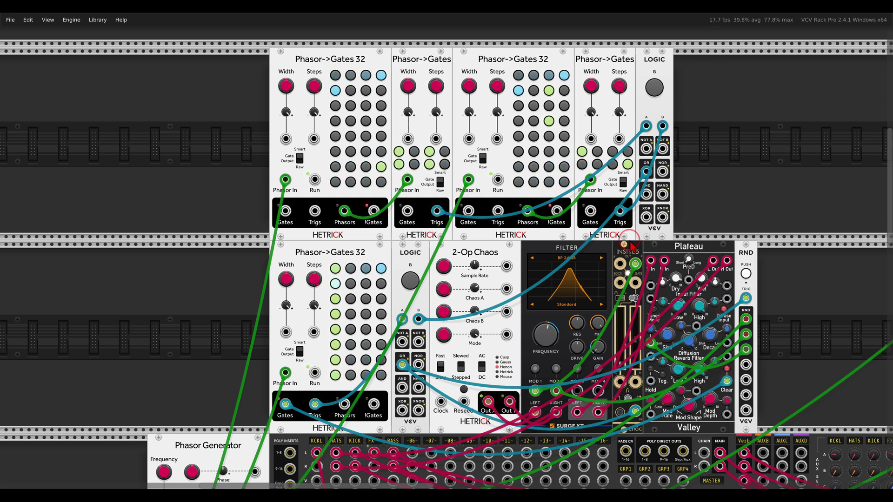
mouse_move(345, 253)
left_mouse_down()
mouse_move(365, 249)
mouse_move(303, 241)
mouse_move(286, 258)
mouse_move(306, 277)
mouse_move(355, 275)
mouse_move(372, 261)
mouse_move(365, 248)
mouse_move(332, 262)
mouse_move(321, 343)
mouse_move(332, 395)
mouse_move(352, 283)
left_mouse_up()
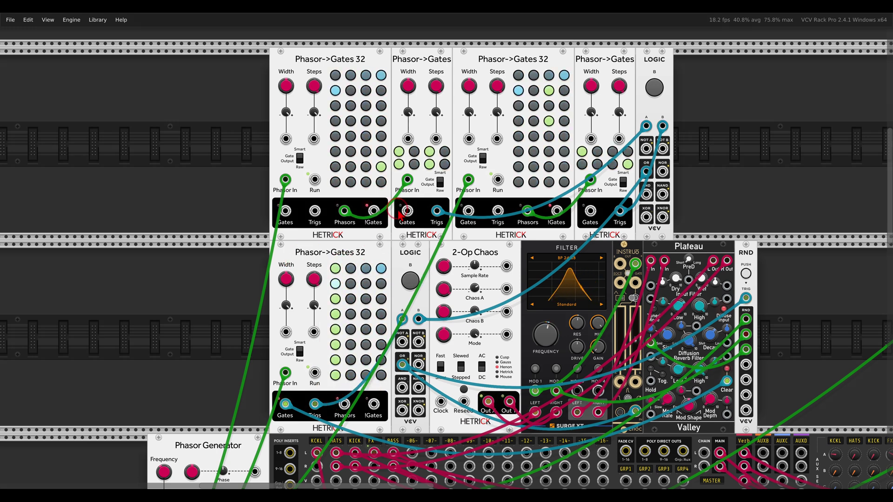
mouse_move(373, 70)
left_mouse_down()
mouse_move(344, 40)
mouse_move(368, 65)
left_mouse_up()
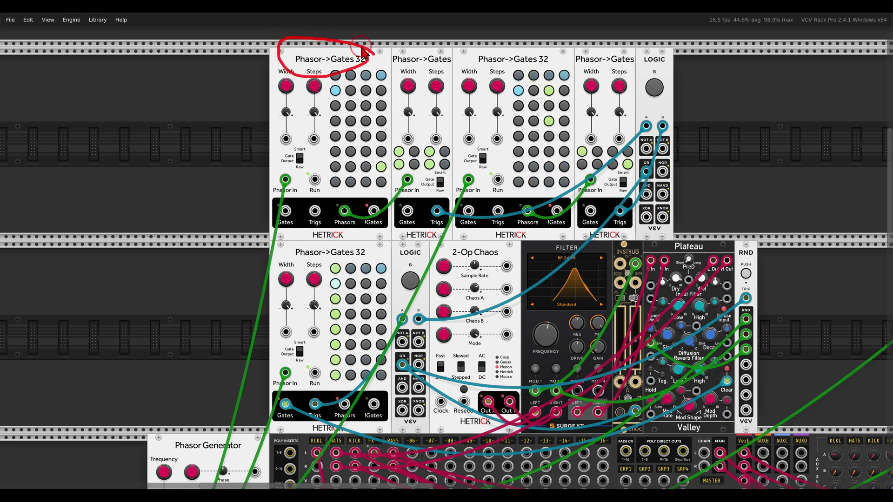
mouse_move(553, 54)
left_mouse_down()
mouse_move(528, 46)
mouse_move(484, 84)
left_mouse_up()
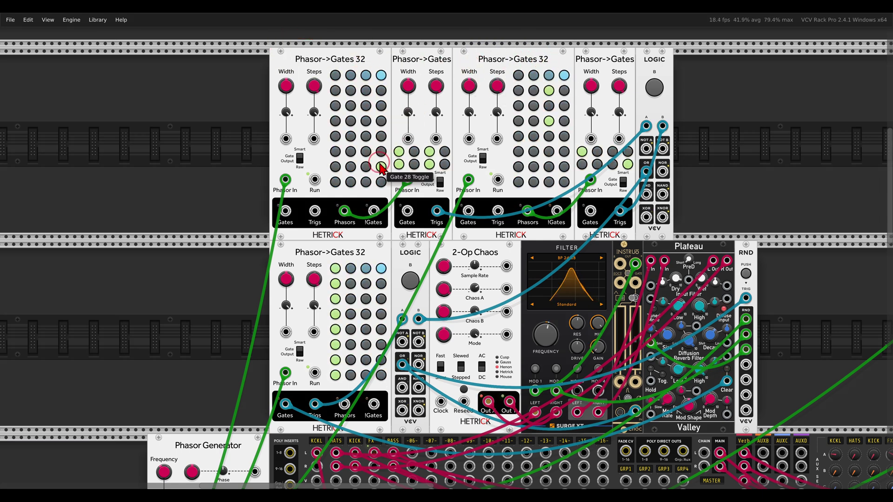
mouse_move(436, 142)
left_mouse_down()
mouse_move(379, 145)
mouse_move(375, 178)
mouse_move(430, 173)
mouse_move(433, 147)
left_mouse_up()
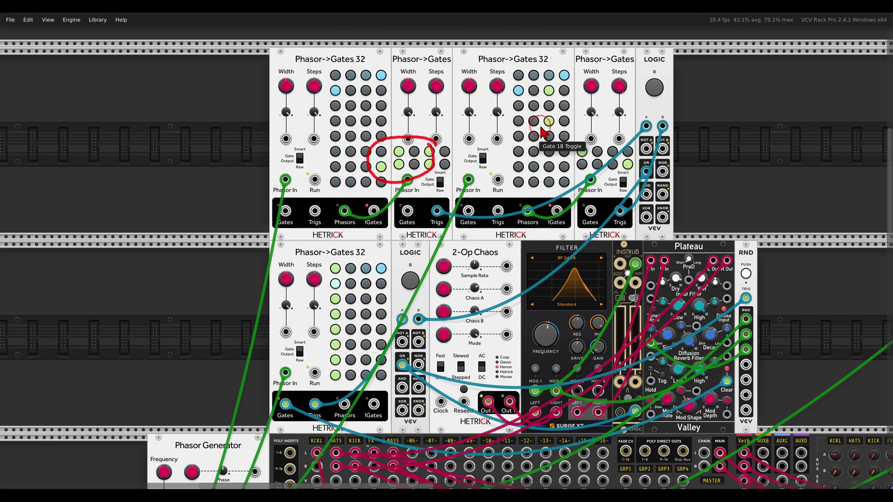
left_click_drag(627, 140, 634, 140)
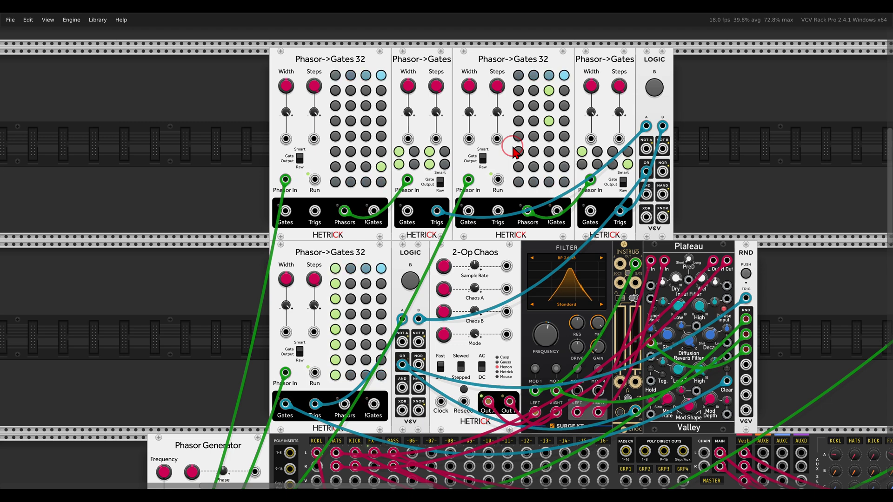
Mute the HATS channel on the MixMaster, then return to the sequencers.
scroll(462, 232, "down", 5)
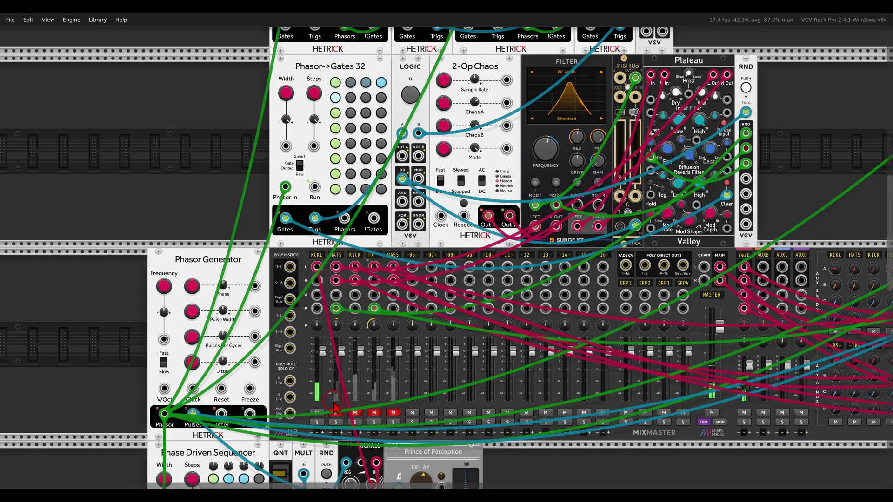
left_click(334, 413)
scroll(440, 227, "up", 5)
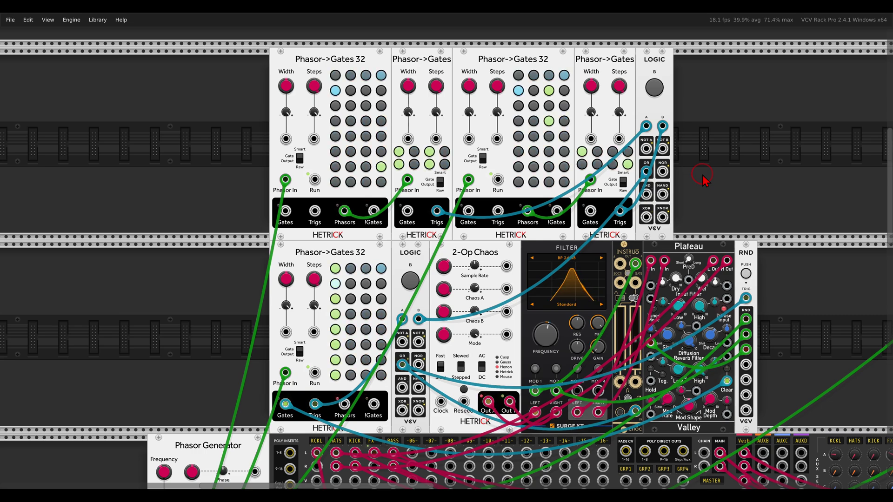
scroll(427, 219, "down", 5)
scroll(472, 204, "up", 4)
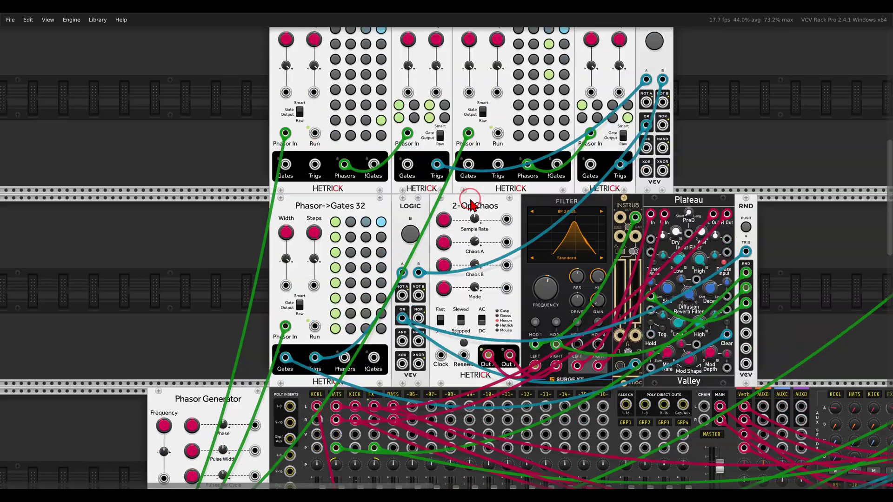
scroll(471, 204, "up", 2)
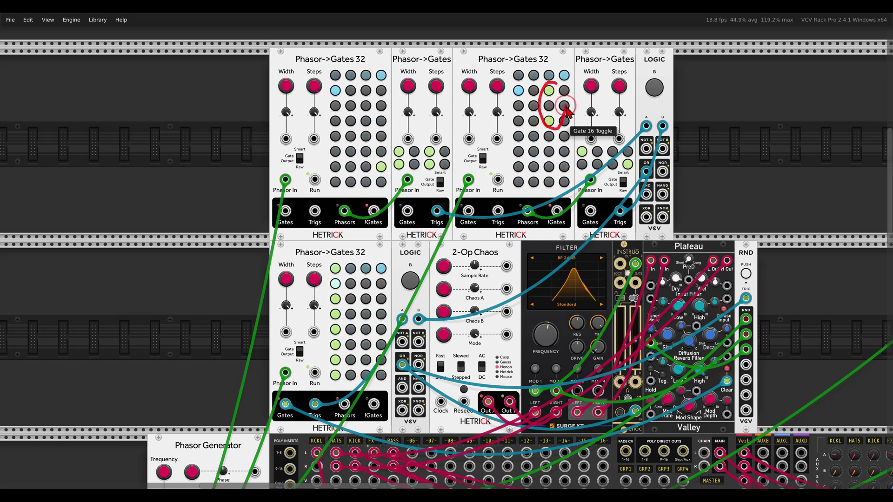
Turn on gate 28 (row 7, column 4) of the top-left Phasor->Gates 32.
left_click(381, 166)
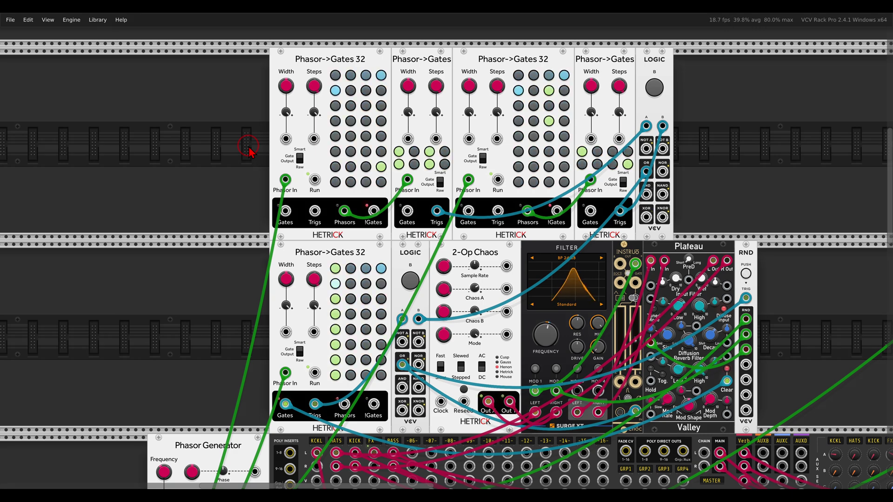
scroll(249, 148, "down", 5)
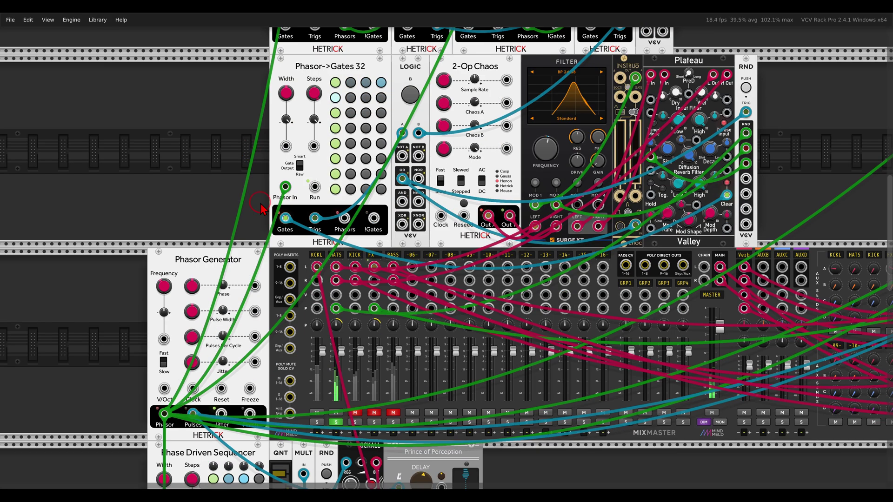
scroll(403, 223, "up", 5)
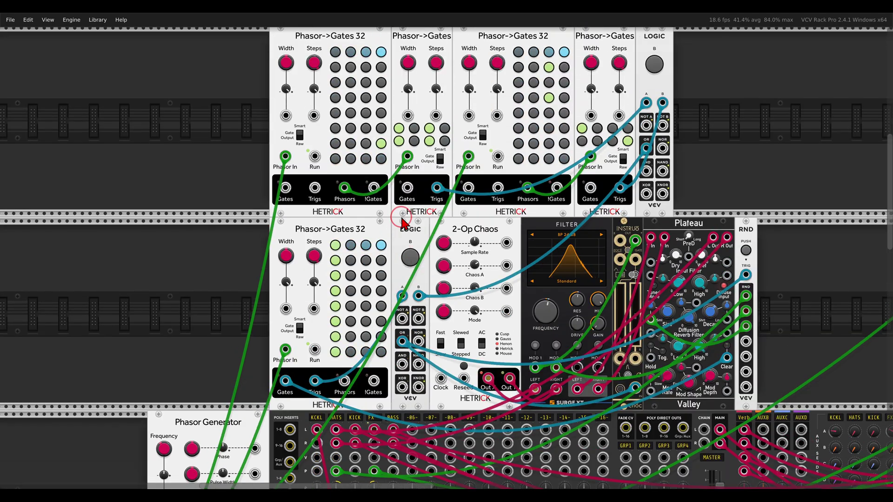